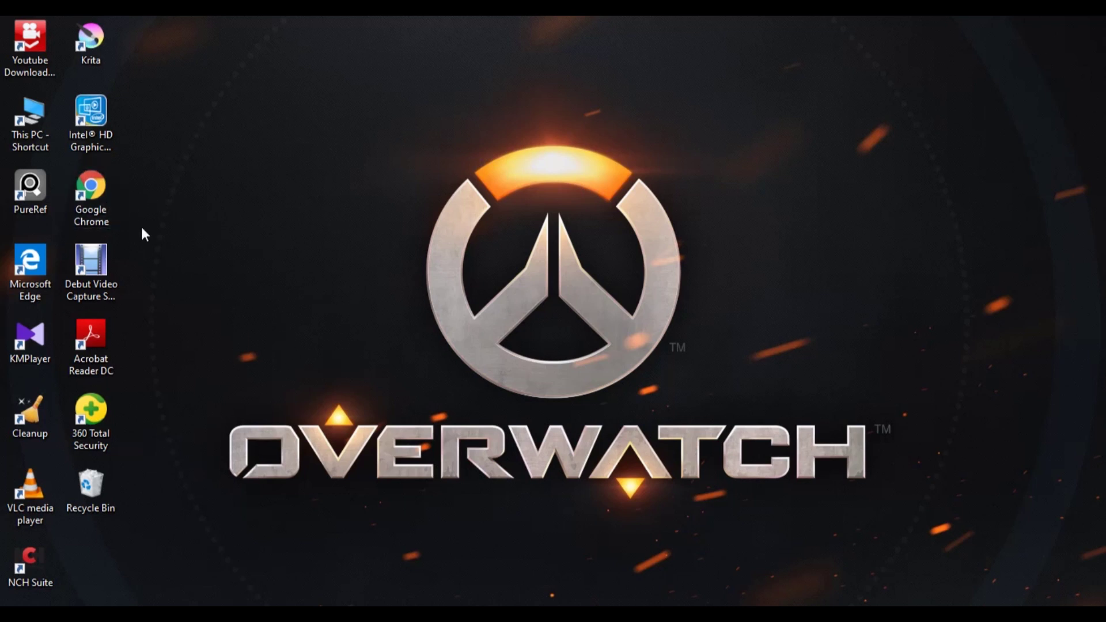
Step: Launch Google Chrome and go to blender.org from the 'blender' address-bar suggestion
click(104, 192)
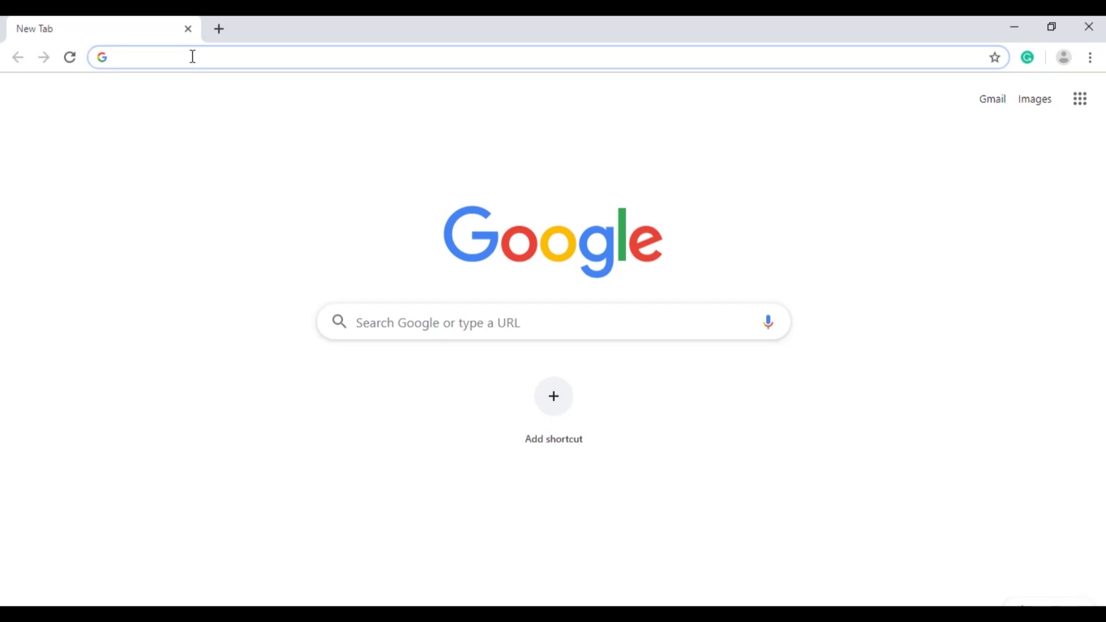
text(blender)
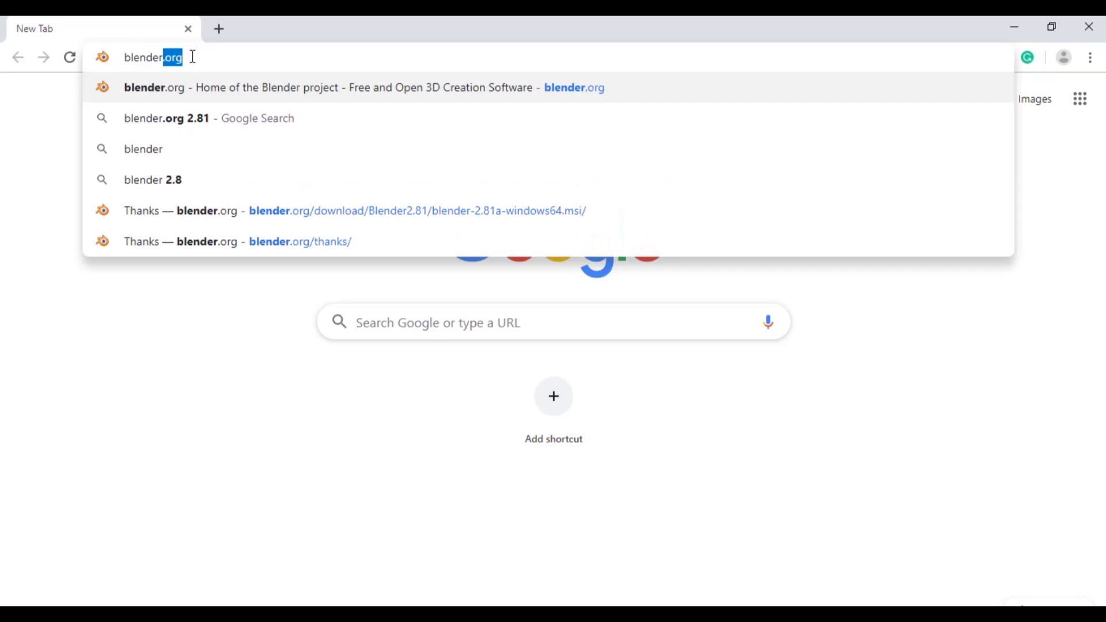
click(197, 96)
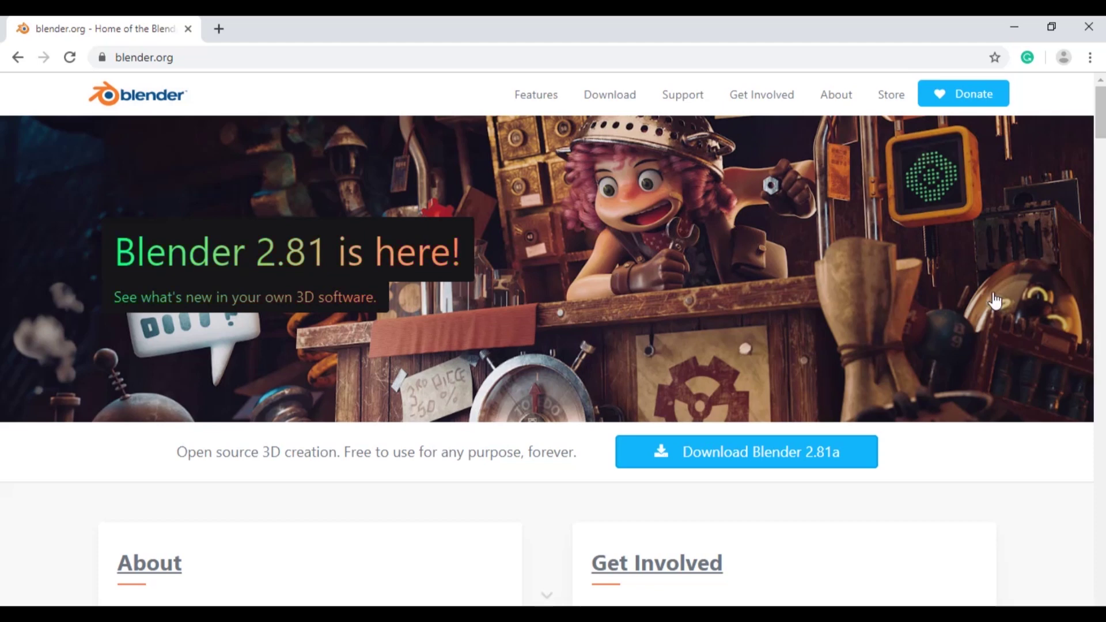
Step: Look over the blender.org home page and go to the Blender 2.81a download page
scroll(993, 289, down, 2)
scroll(993, 288, up, 2)
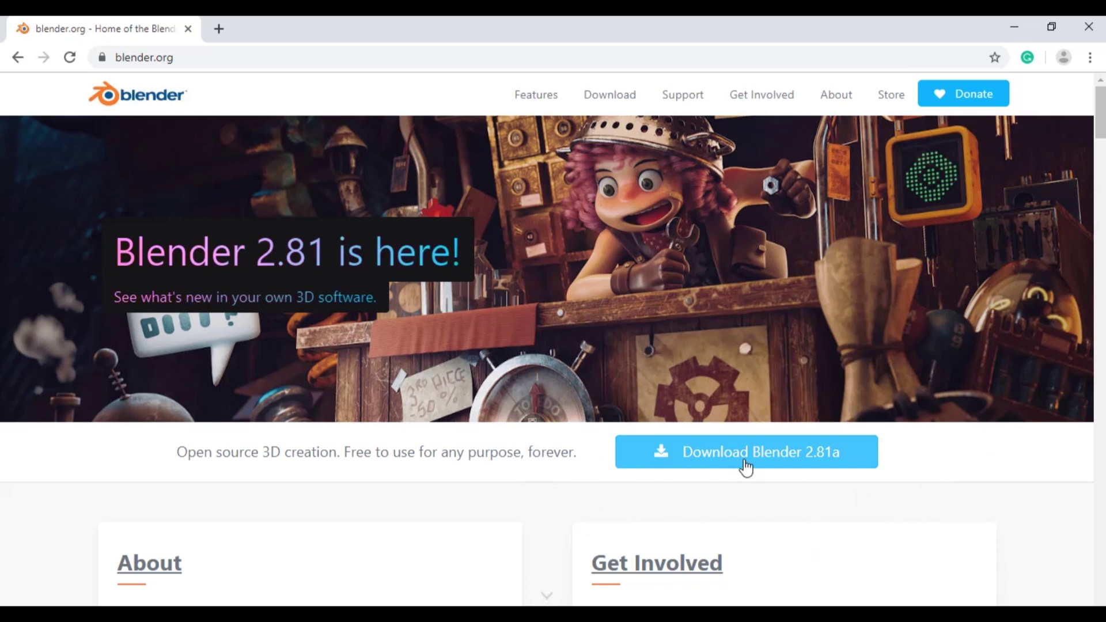
click(774, 461)
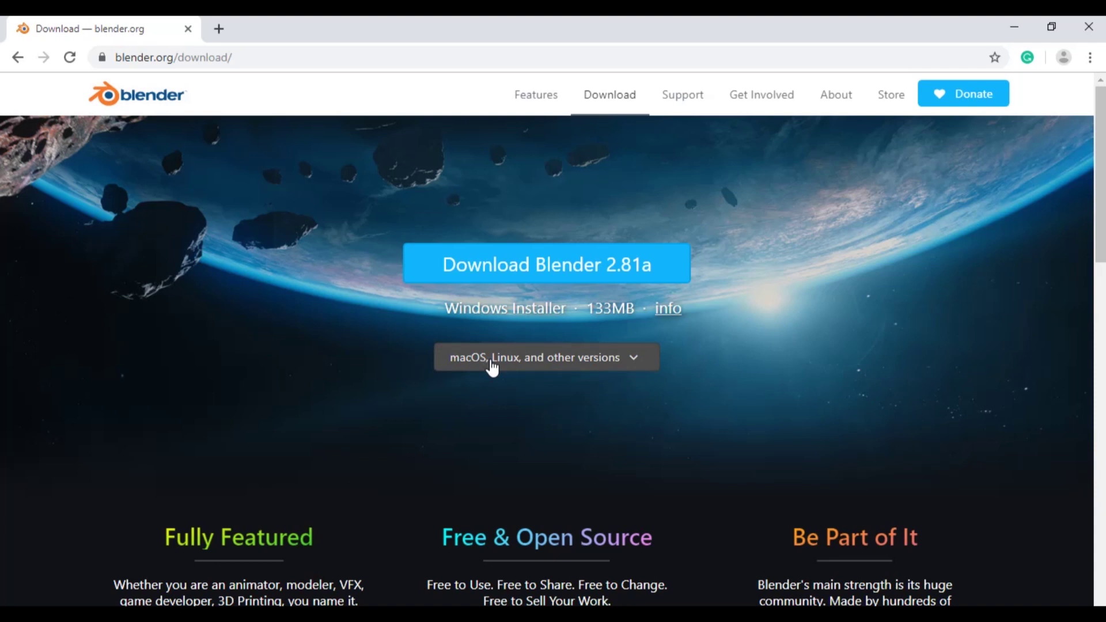
Step: Download the 133MB Blender 2.81a Windows Installer from the other versions list
click(564, 367)
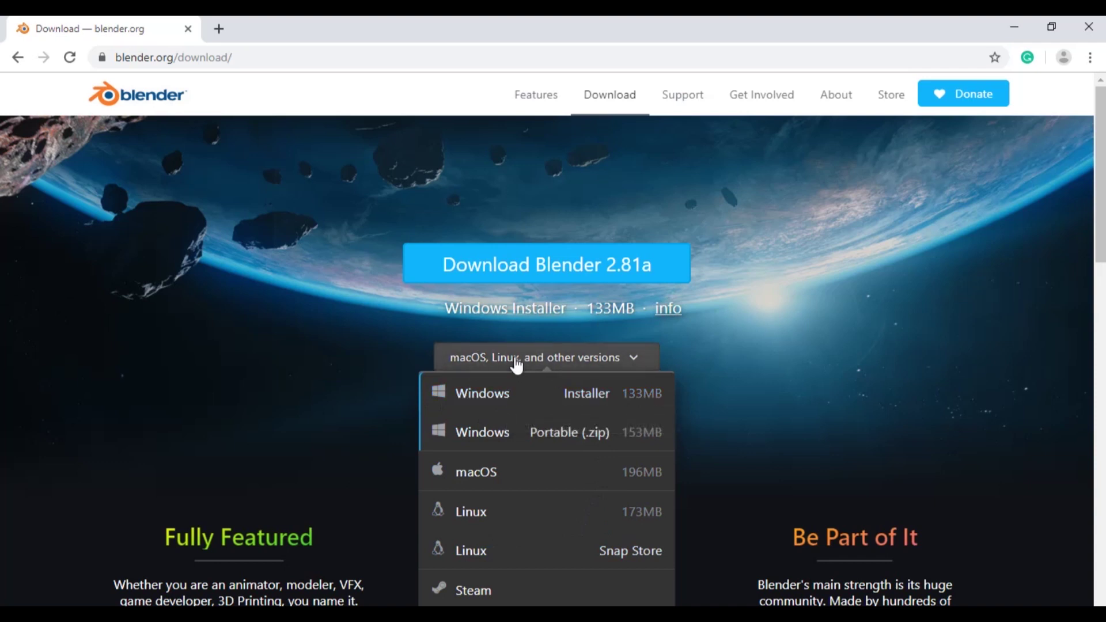
click(547, 276)
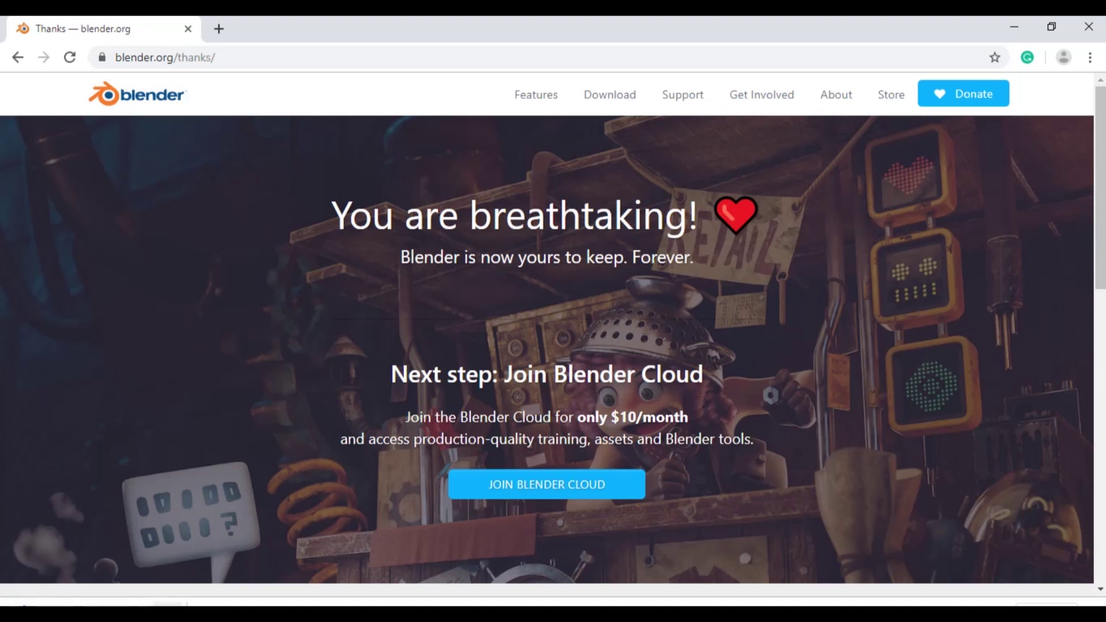
click(173, 604)
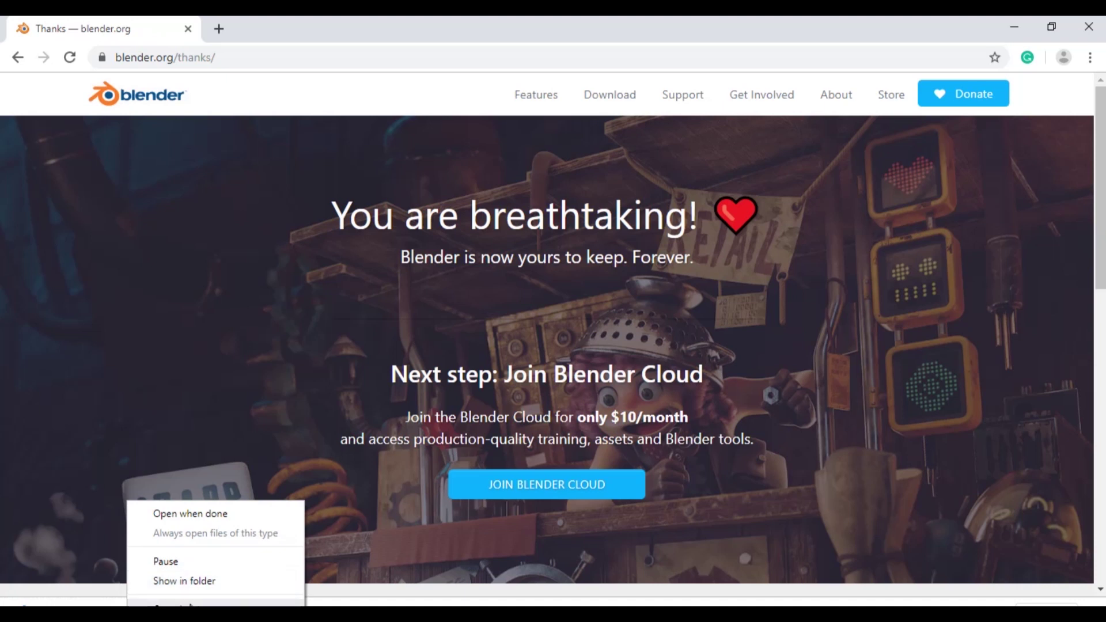
Step: Check the downloaded installer's menu, close Chrome, and open File Explorer at This PC
click(153, 583)
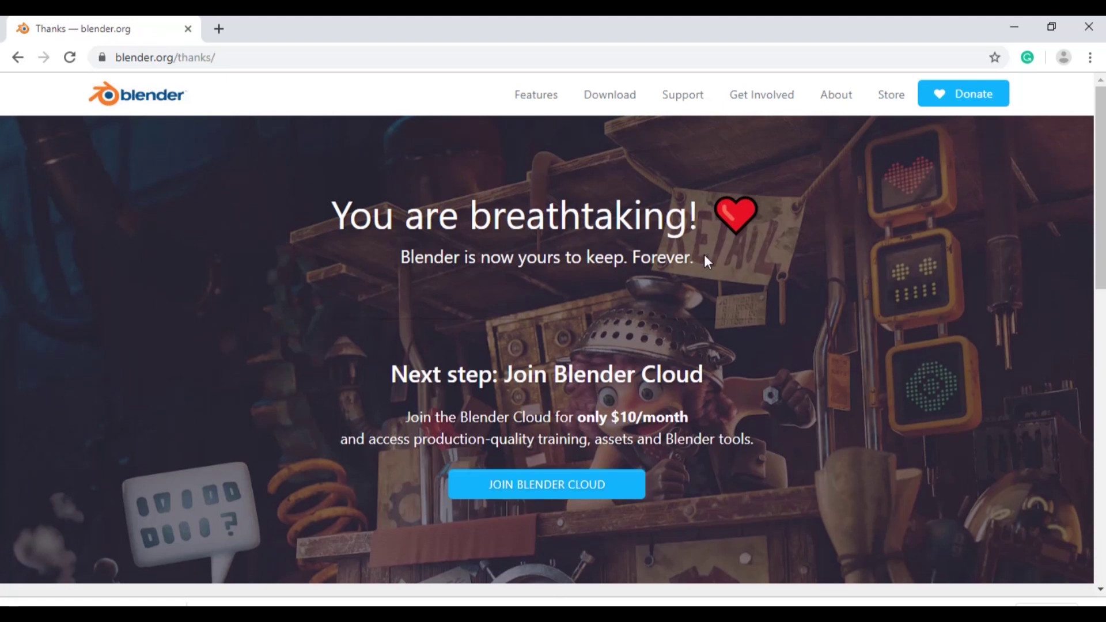
click(1095, 24)
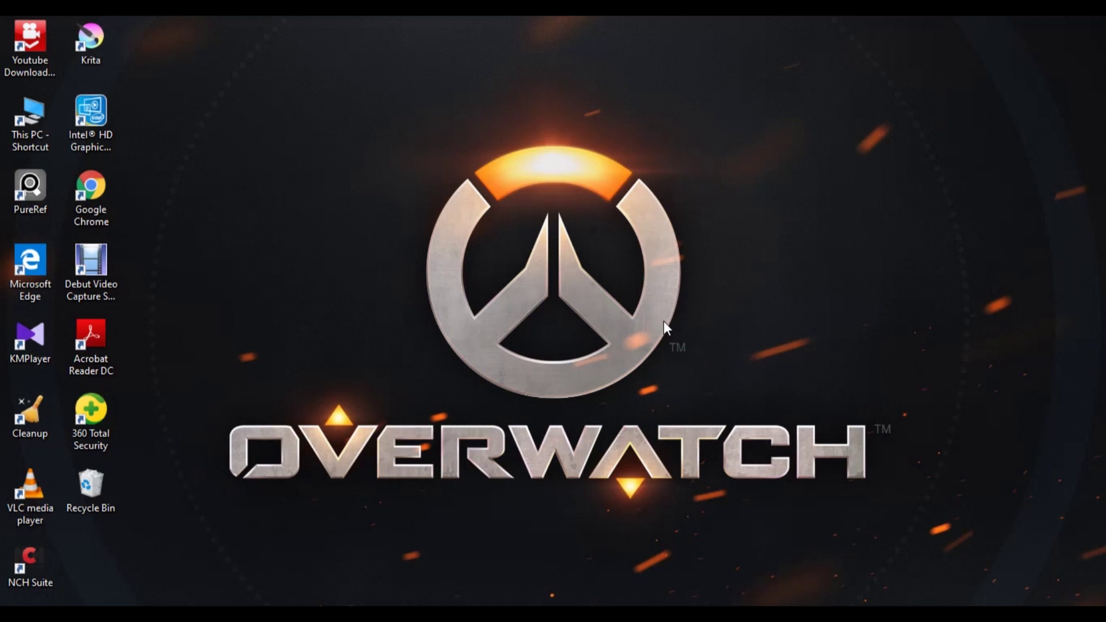
key(super+e)
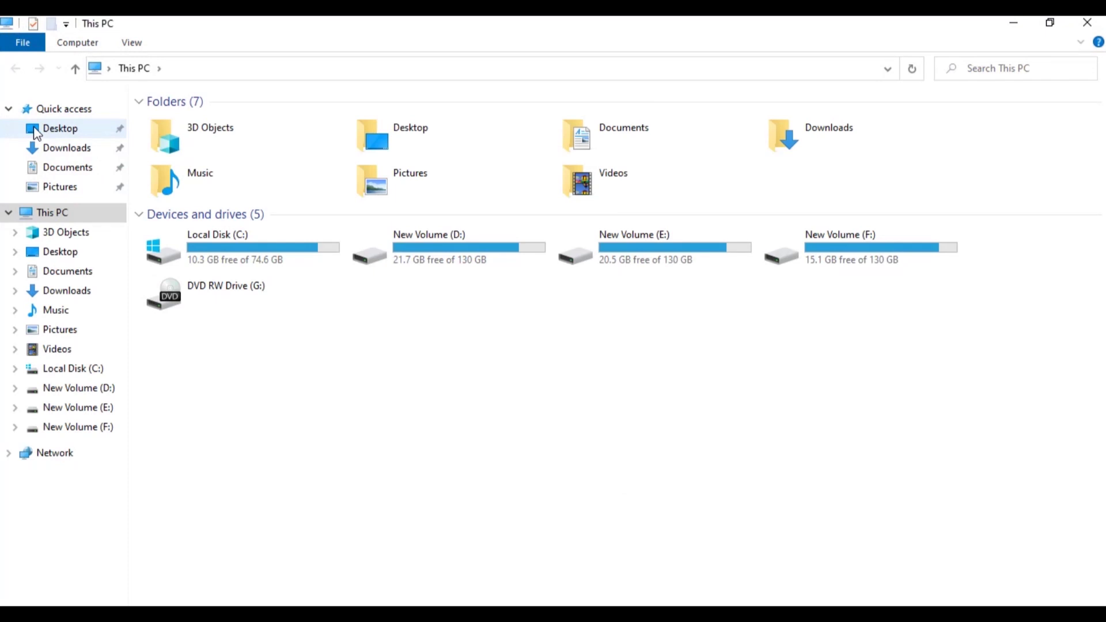
Step: Run the blender-2.81a-windows64 installer from the Downloads folder
click(71, 154)
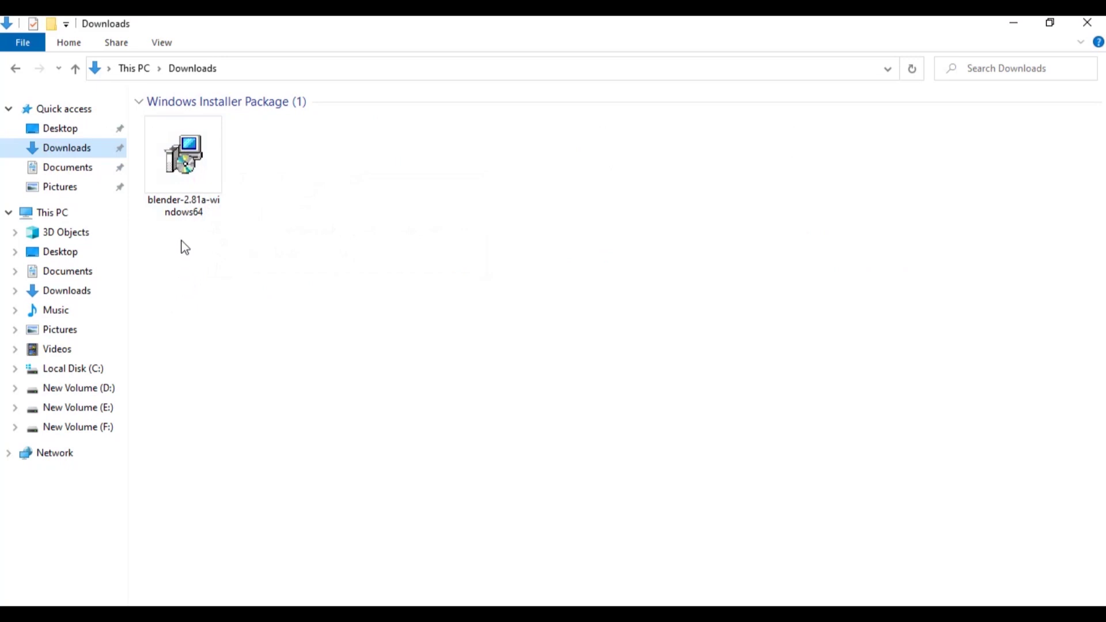
mouse_move(183, 168)
double_click(198, 179)
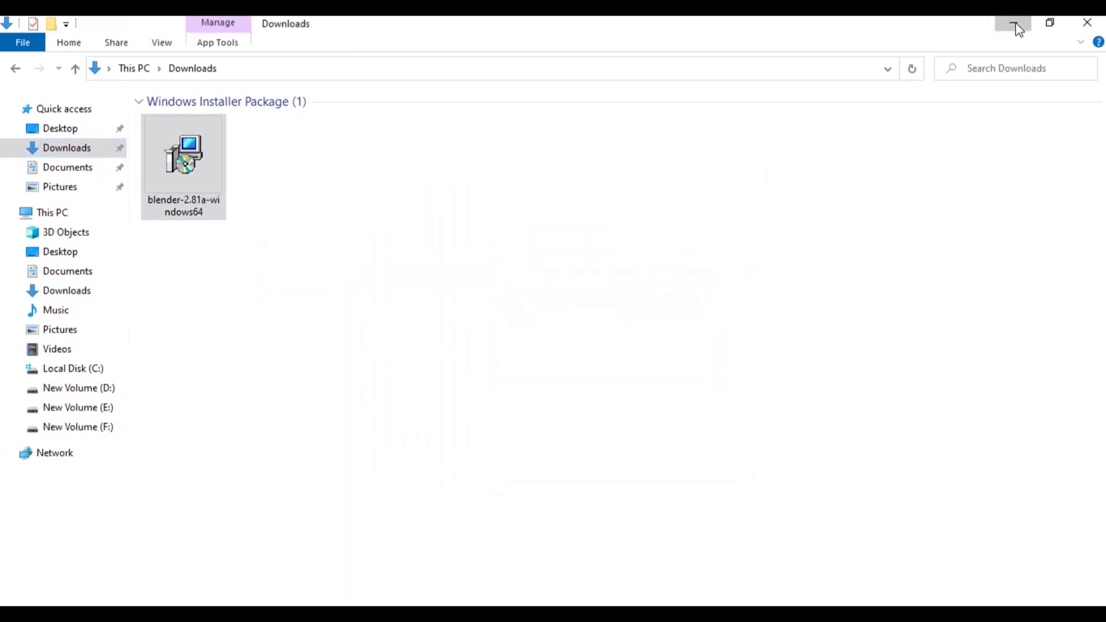
Step: Minimize File Explorer and move the Blender Setup wizard up and to the right
click(1011, 26)
drag(597, 179, 643, 137)
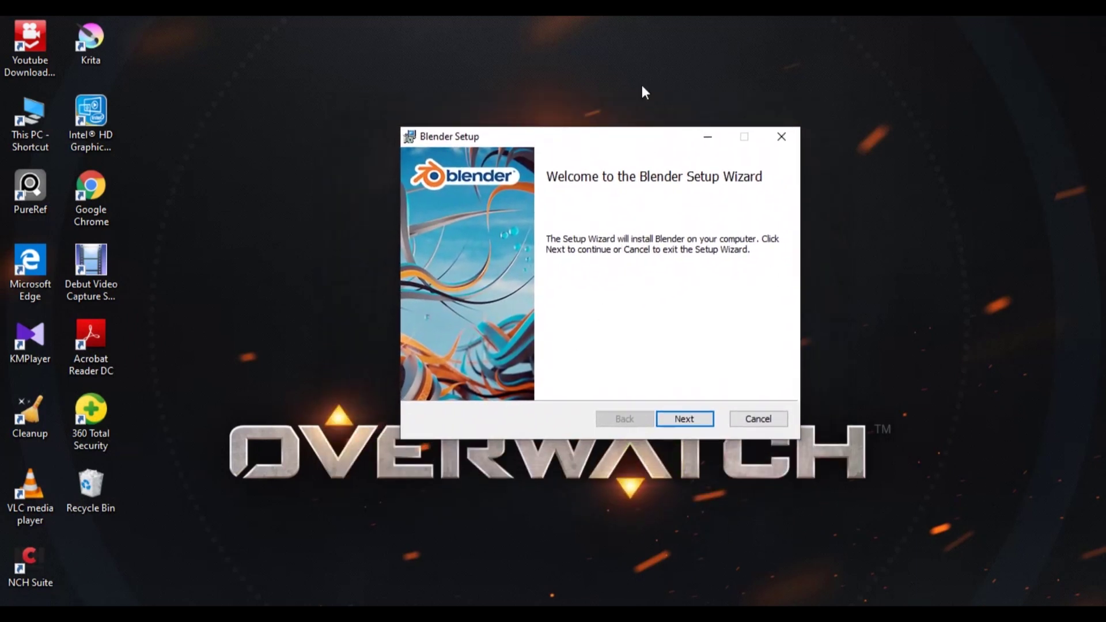
Step: Read the license agreement through to the GPL notes, leaving the terms unaccepted
click(696, 420)
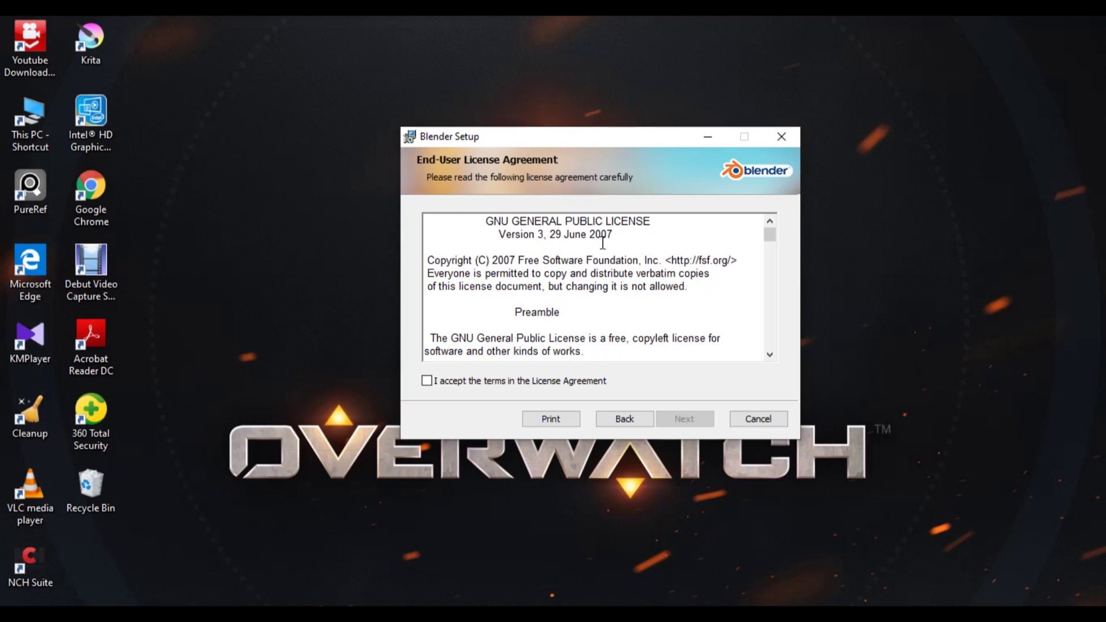
scroll(604, 242, down, 3)
scroll(606, 242, down, 5)
scroll(606, 242, down, 5)
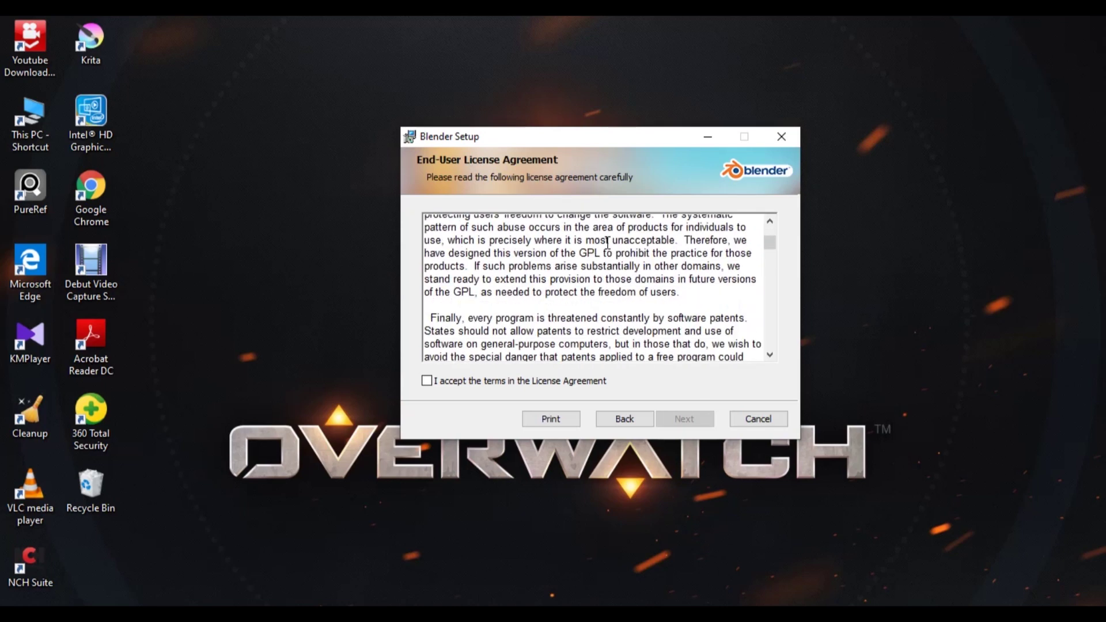
scroll(607, 241, down, 5)
scroll(607, 241, down, 5)
scroll(691, 254, down, 2)
drag(772, 256, 772, 343)
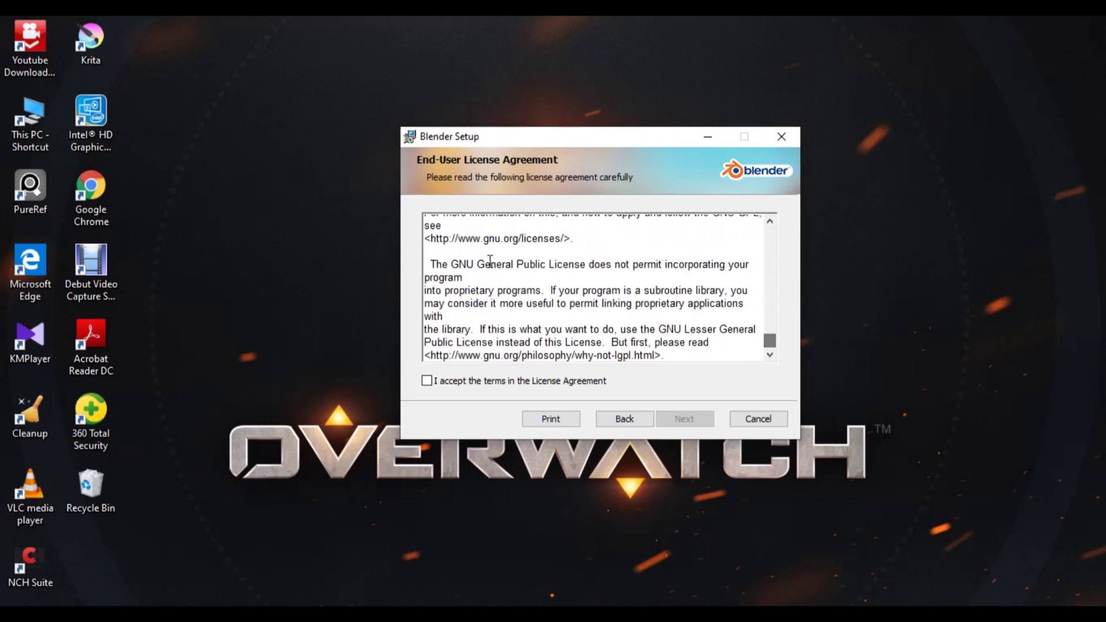
click(427, 382)
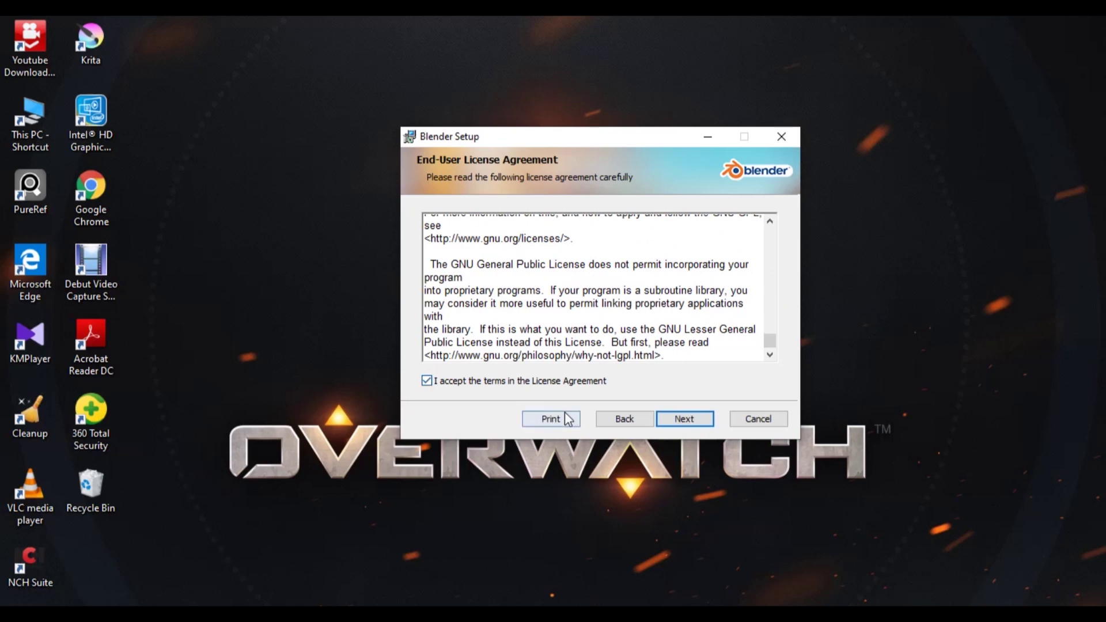
click(427, 380)
Step: Accept the license and set the install folder to D:\blender instal\ on New Volume (D:)
click(427, 381)
click(696, 422)
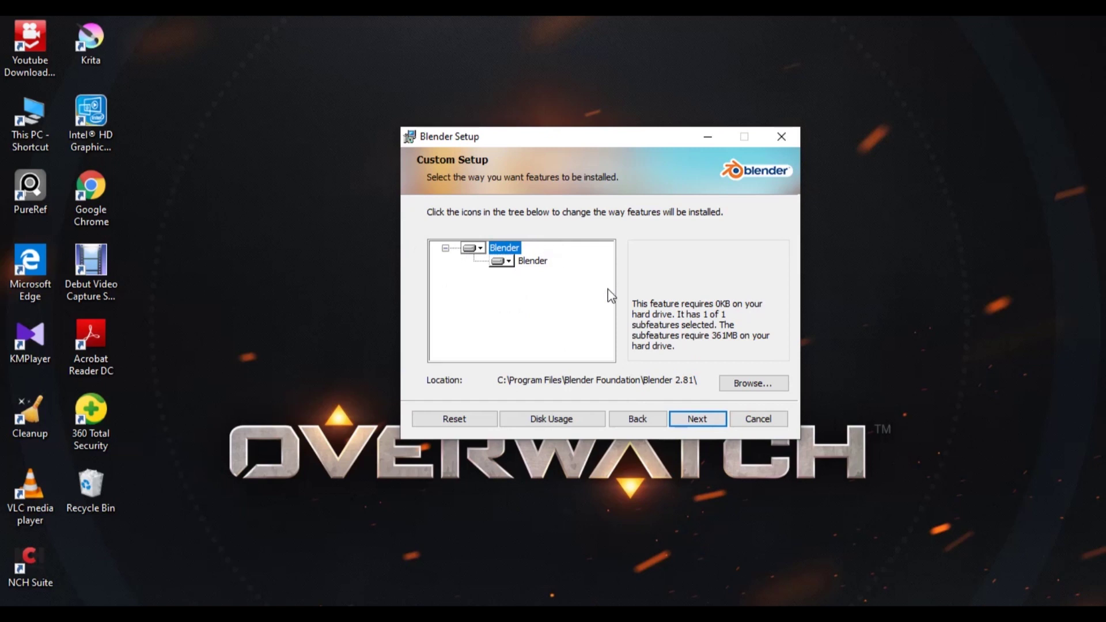
click(764, 388)
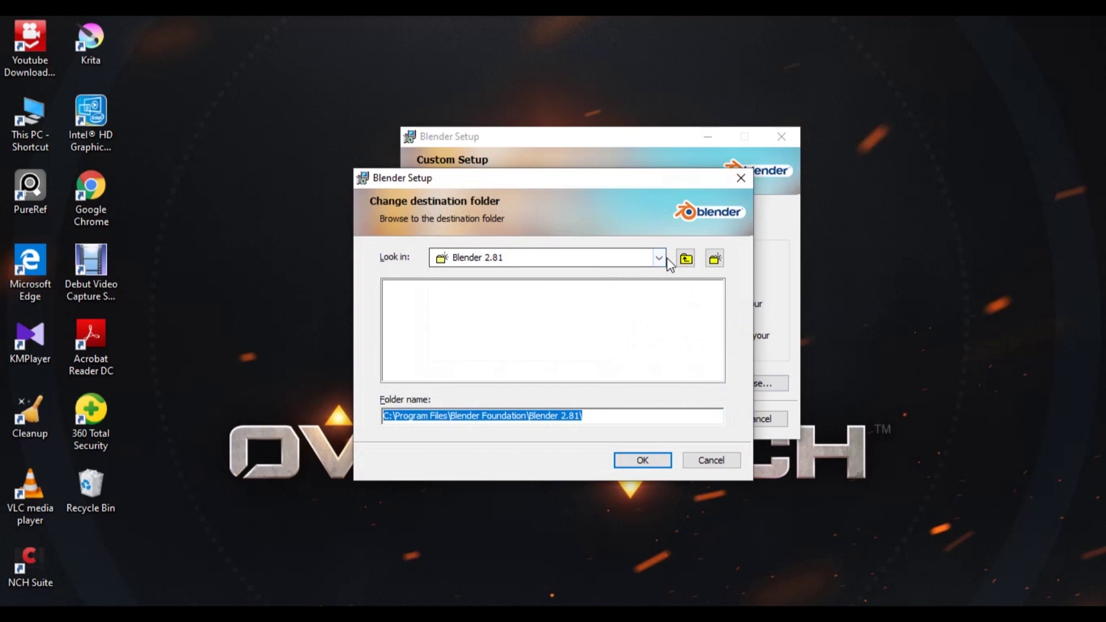
click(659, 258)
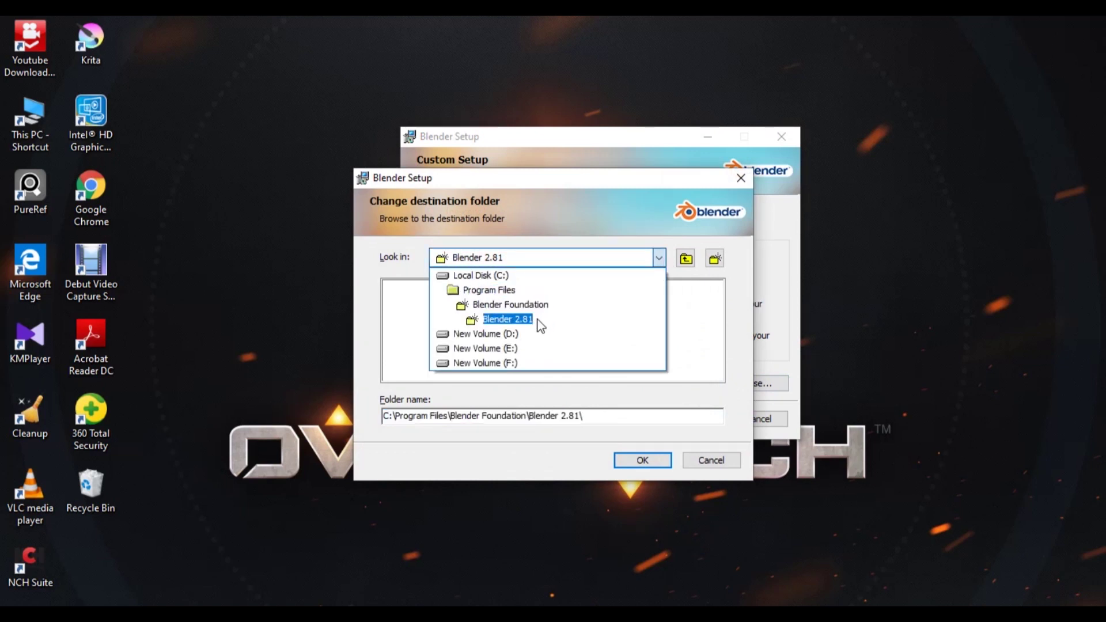
click(504, 334)
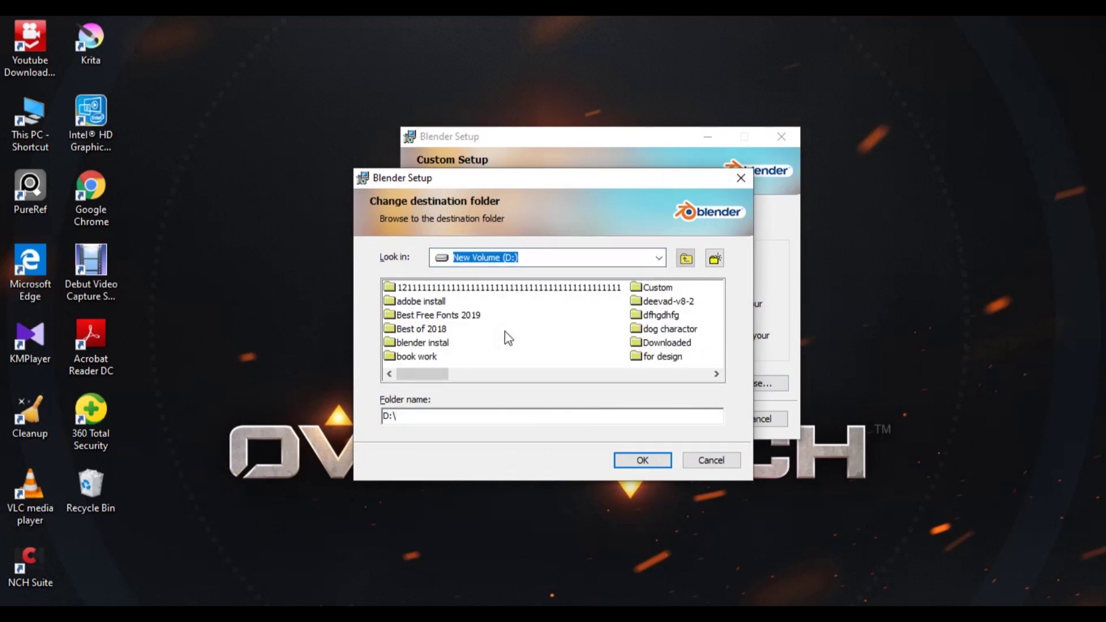
click(438, 344)
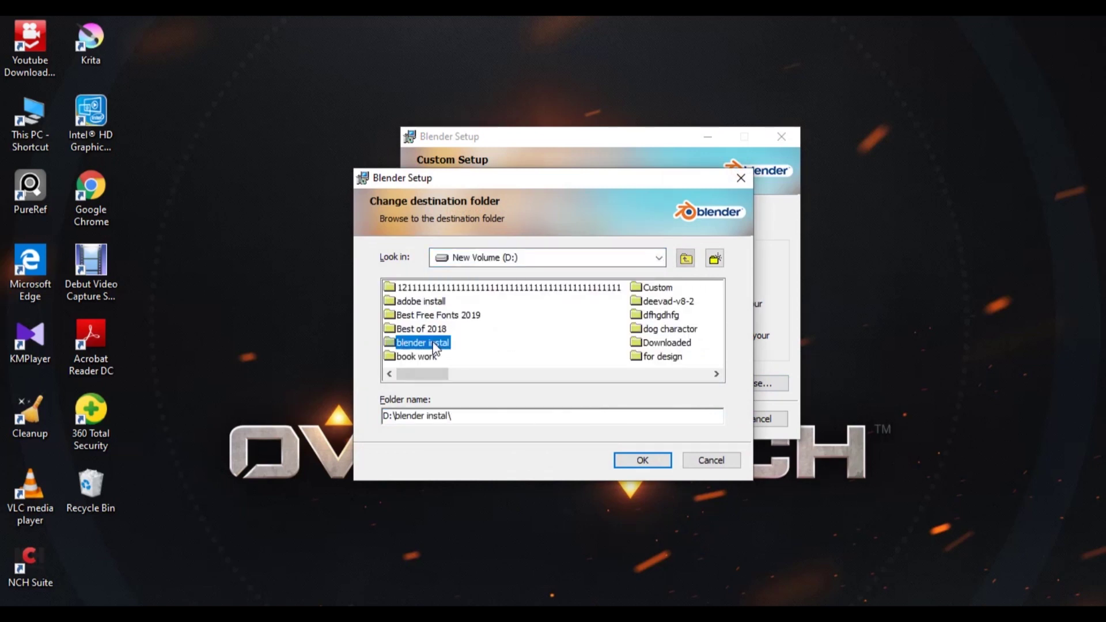
click(645, 460)
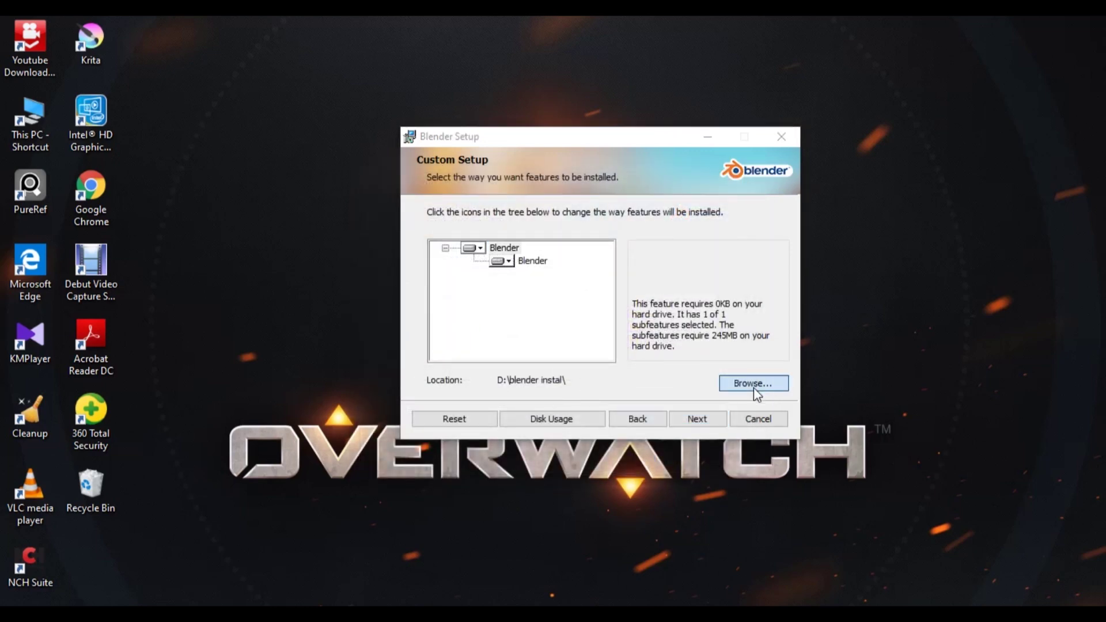
Step: Change the install folder to D:\blender instal\2.81\ and start the installation
click(754, 383)
click(406, 301)
click(645, 461)
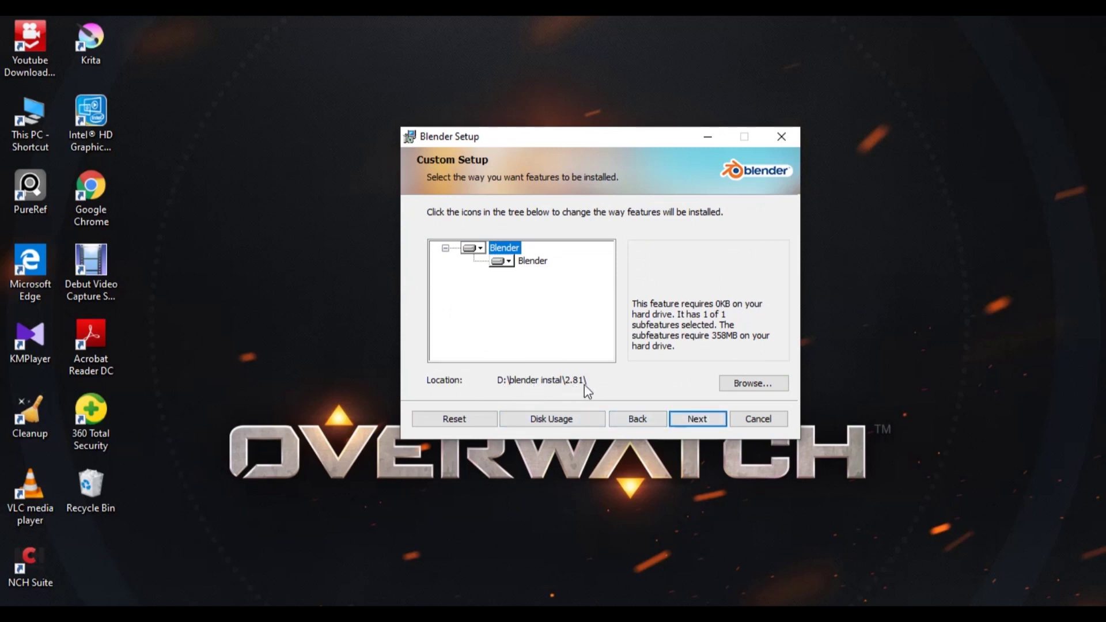
click(714, 428)
click(700, 420)
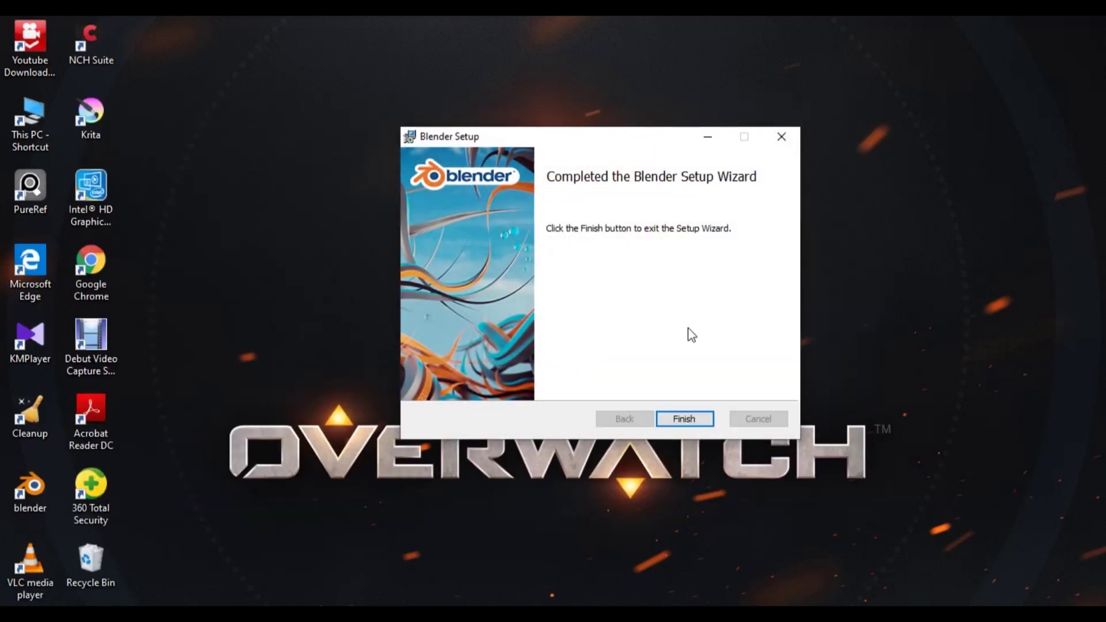
Step: Close the completed Blender Setup wizard with Finish
click(684, 420)
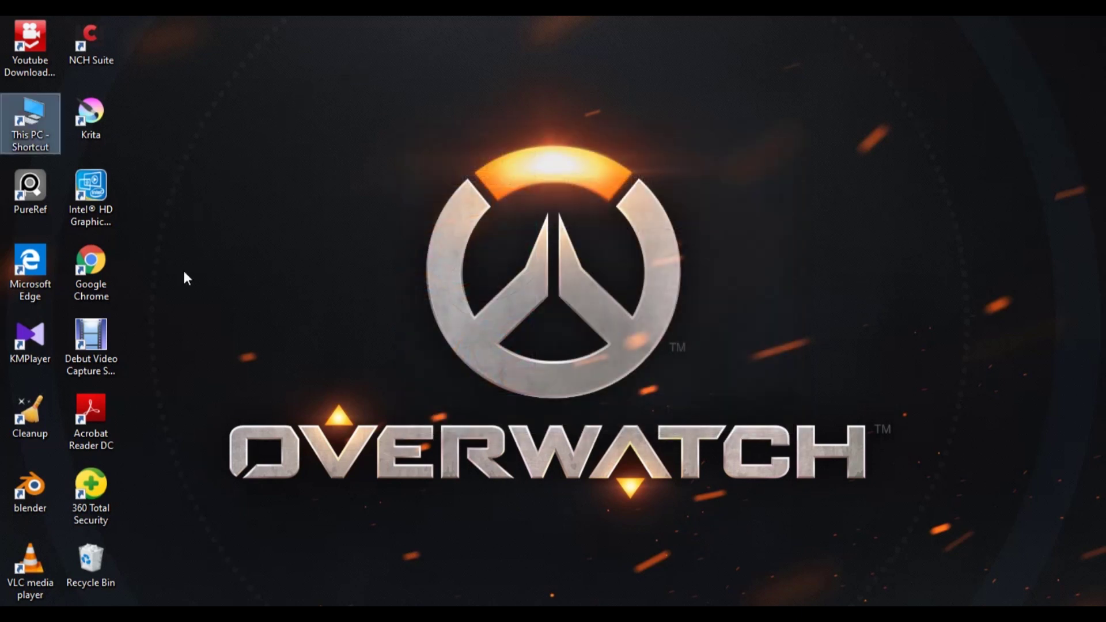
mouse_move(29, 493)
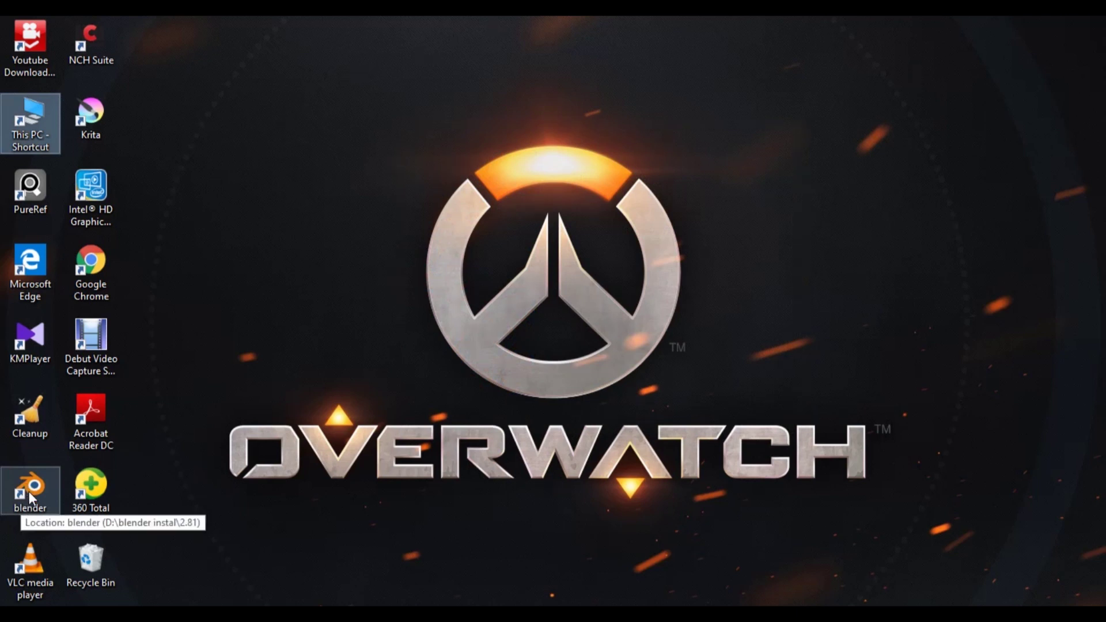
Step: Launch the newly installed Blender 2.81a from its desktop shortcut
double_click(29, 492)
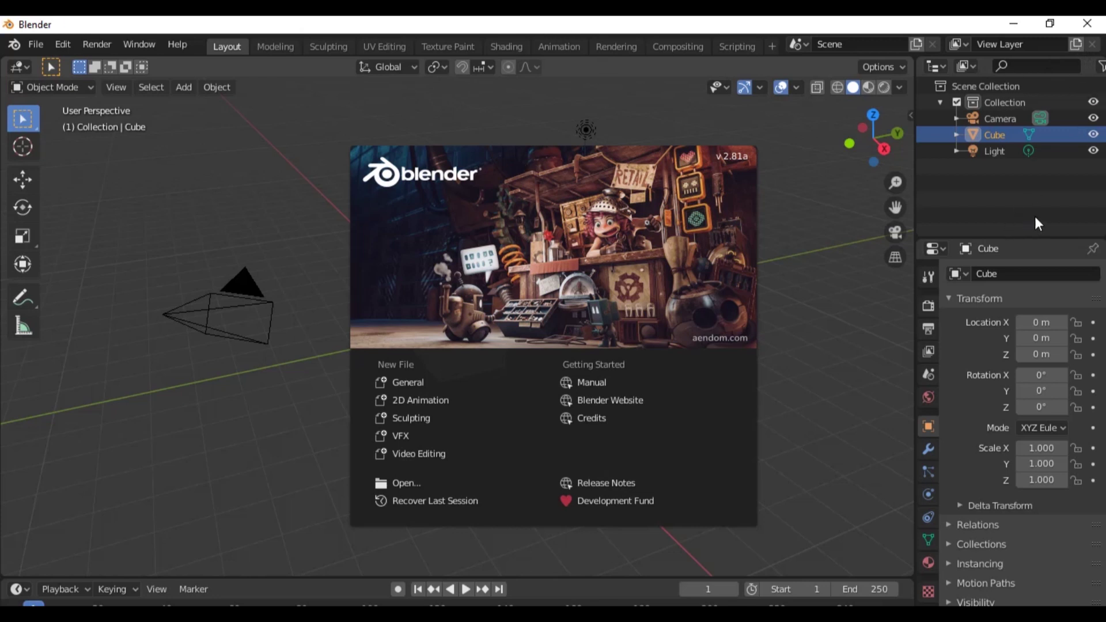
Step: Dismiss the splash screen, then zoom and orbit around the default cube scene
click(578, 213)
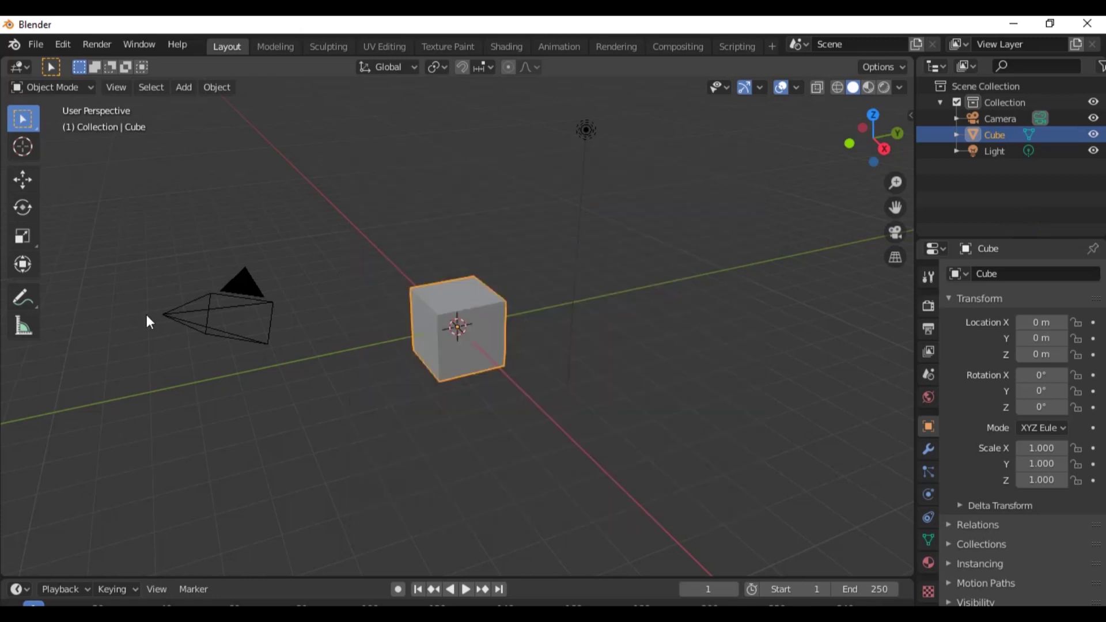
scroll(535, 279, down, 2)
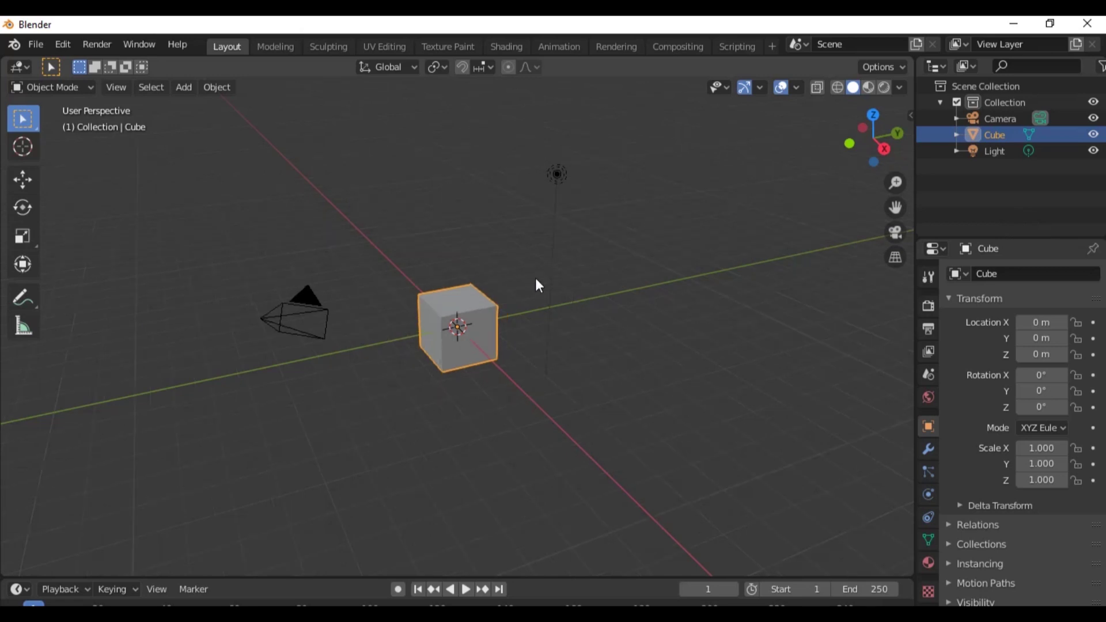
scroll(537, 280, down, 2)
scroll(537, 277, down, 3)
scroll(537, 278, up, 4)
scroll(536, 277, up, 4)
middle_drag(552, 284, 678, 246)
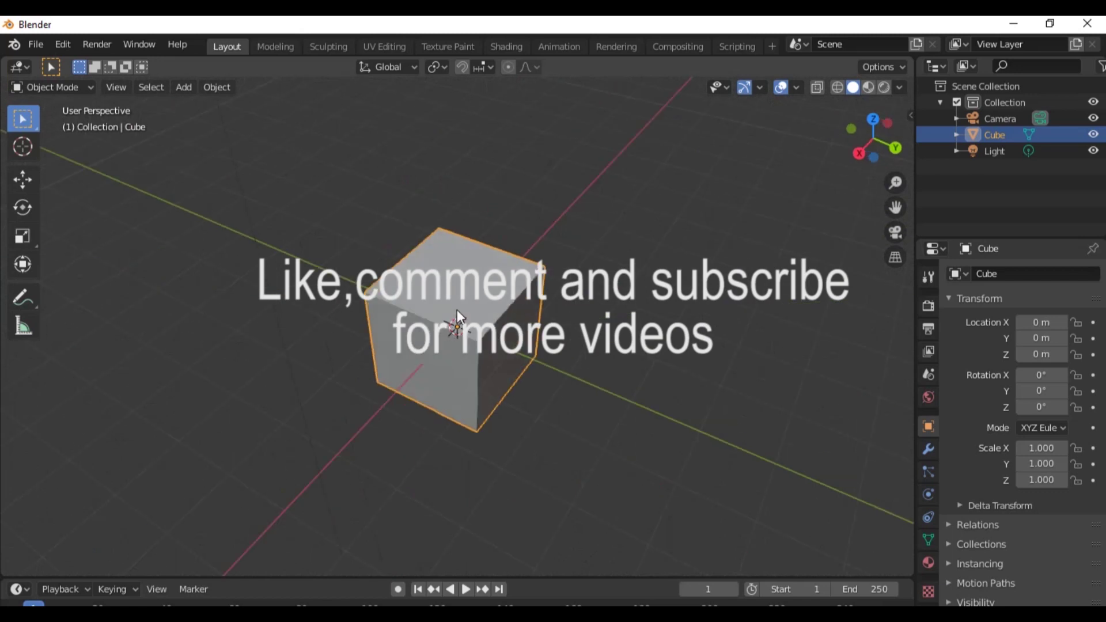